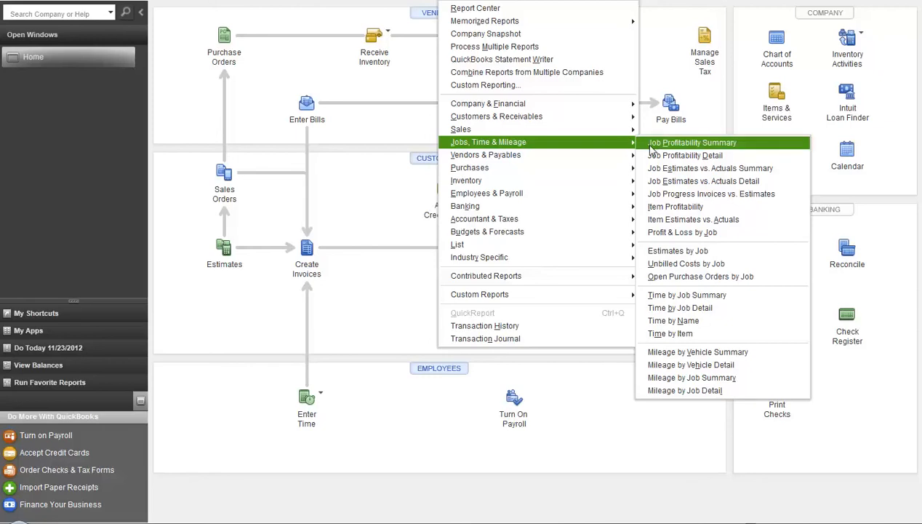
# - Run the Profit & Loss by Job report, check the Kitchen Reno net income of 5,620.00, then return Home
pyautogui.click(649, 232)
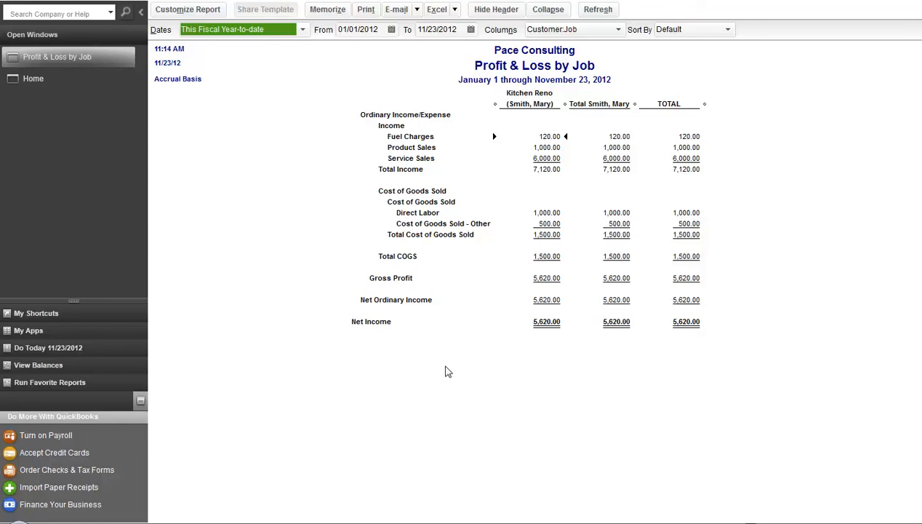
pyautogui.click(33, 81)
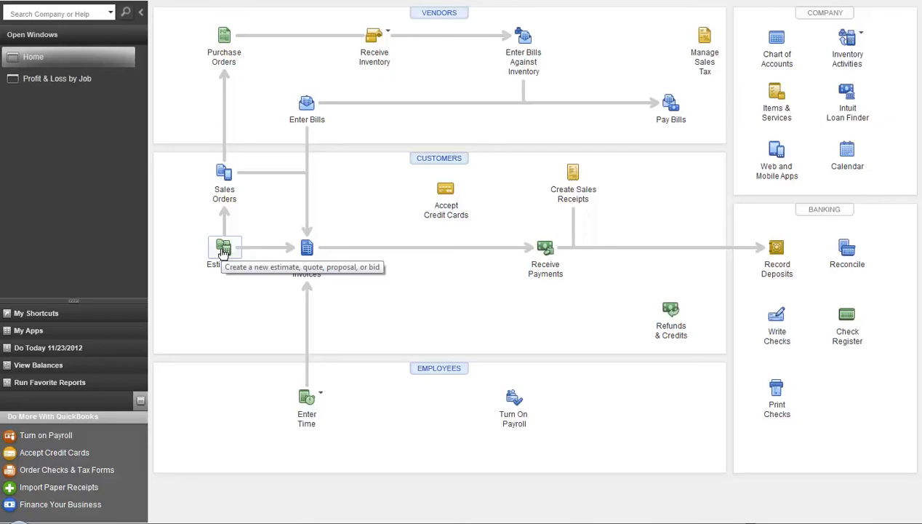
# - Create a new invoice for the Entertainment Center job and start on its first line
pyautogui.click(306, 248)
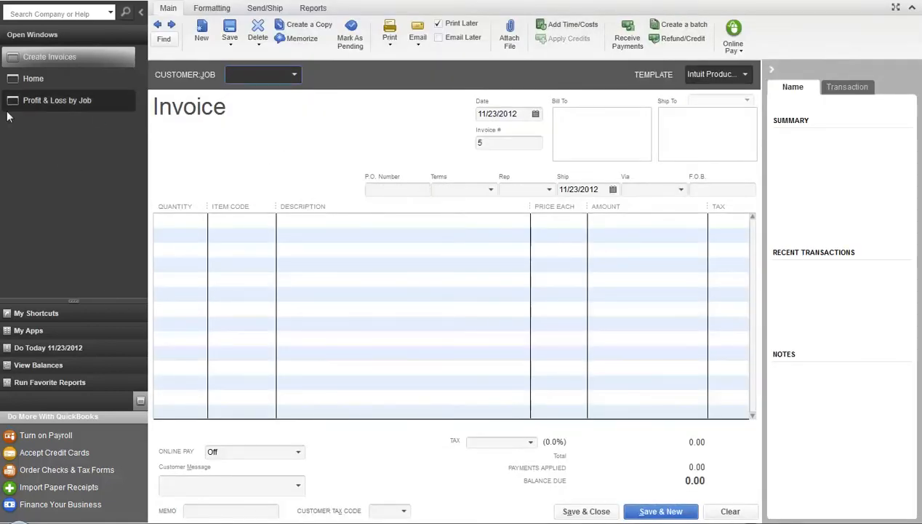
pyautogui.click(294, 74)
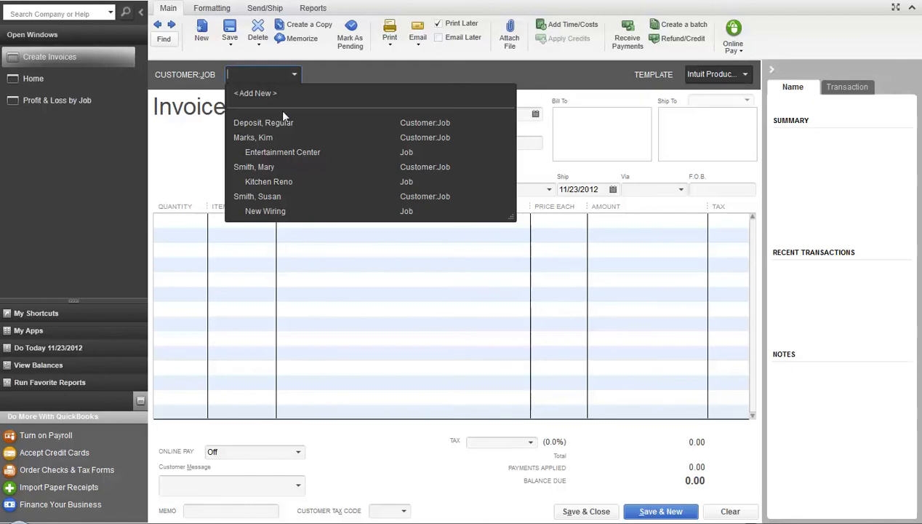
pyautogui.click(270, 154)
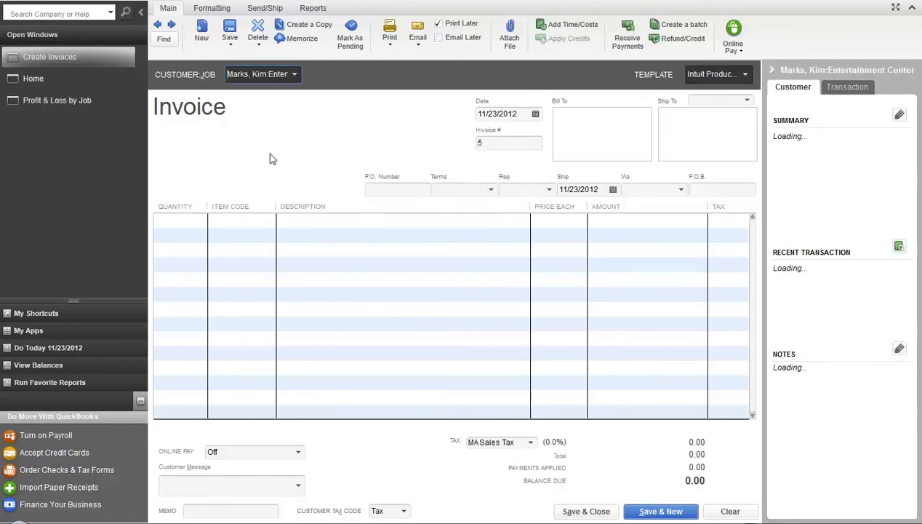
pyautogui.click(187, 220)
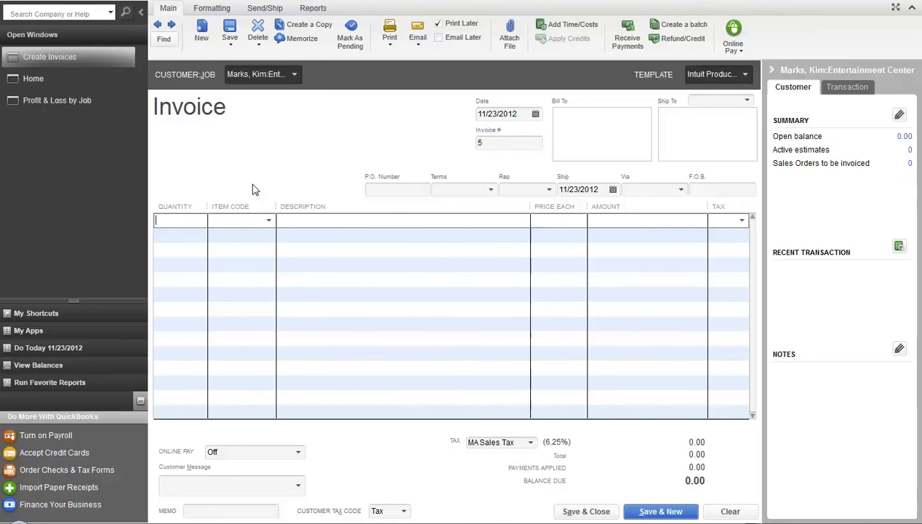
# - Enter 40 Wiring on the first invoice line
pyautogui.write('40')
pyautogui.press('Tab')
pyautogui.write('Wi')
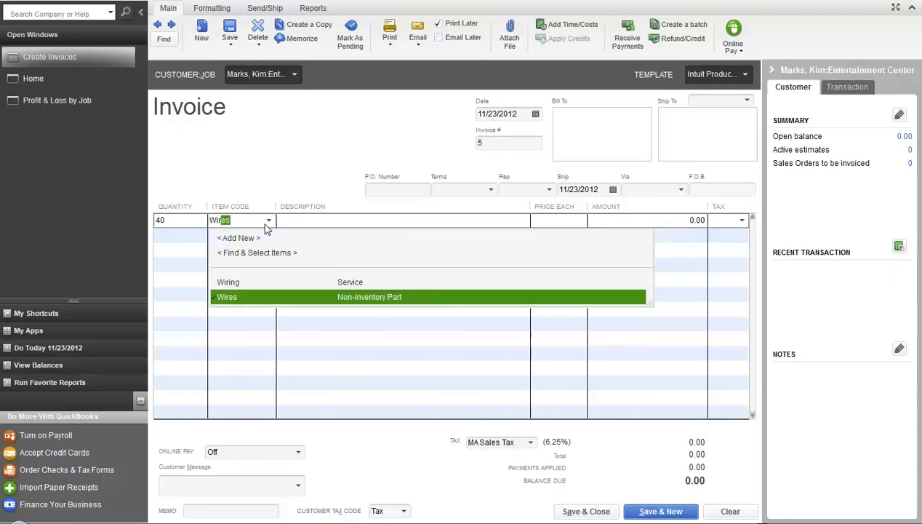
pyautogui.write('r')
pyautogui.press('Tab')
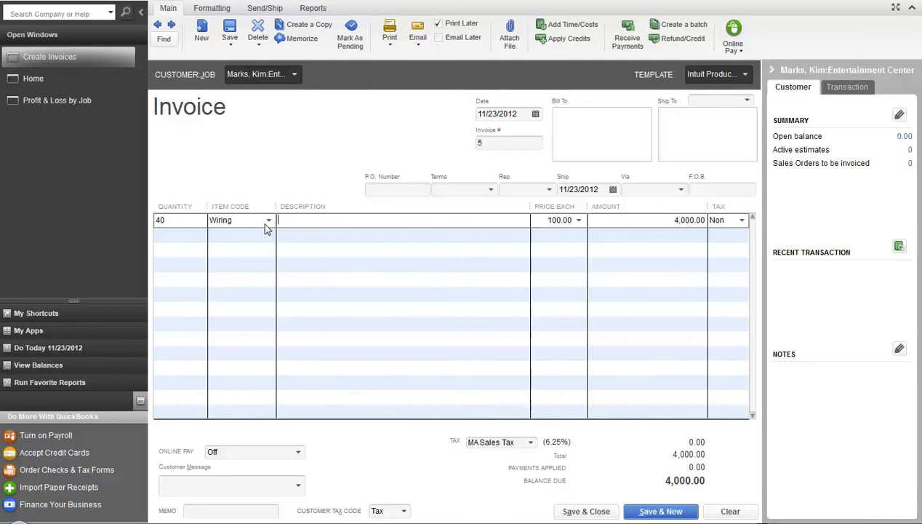
pyautogui.press('Tab')
pyautogui.press('Tab')
pyautogui.press('Tab')
pyautogui.press('Tab')
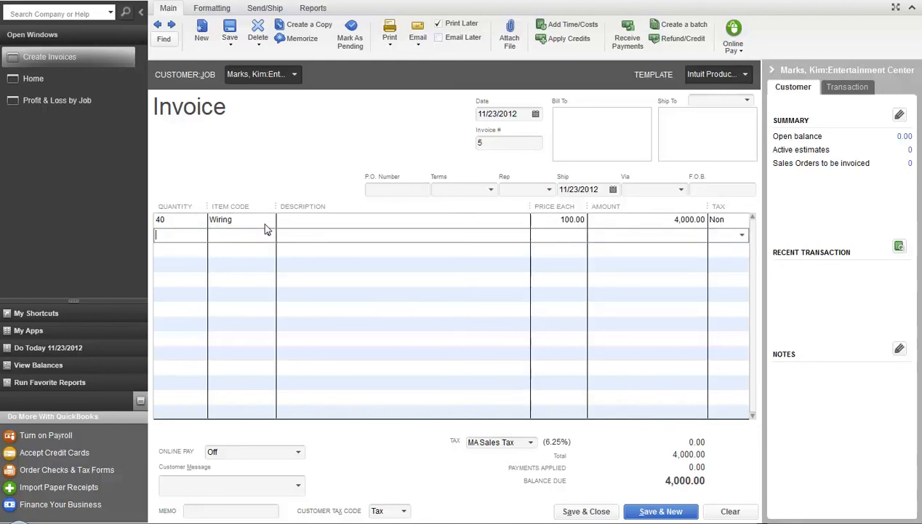
pyautogui.press('Tab')
# - Add 25 Wires and a 20.00 Fuel Charge, then save the 4,285.63 invoice
pyautogui.write('25')
pyautogui.click(266, 230)
pyautogui.write('Wires')
pyautogui.press('Tab')
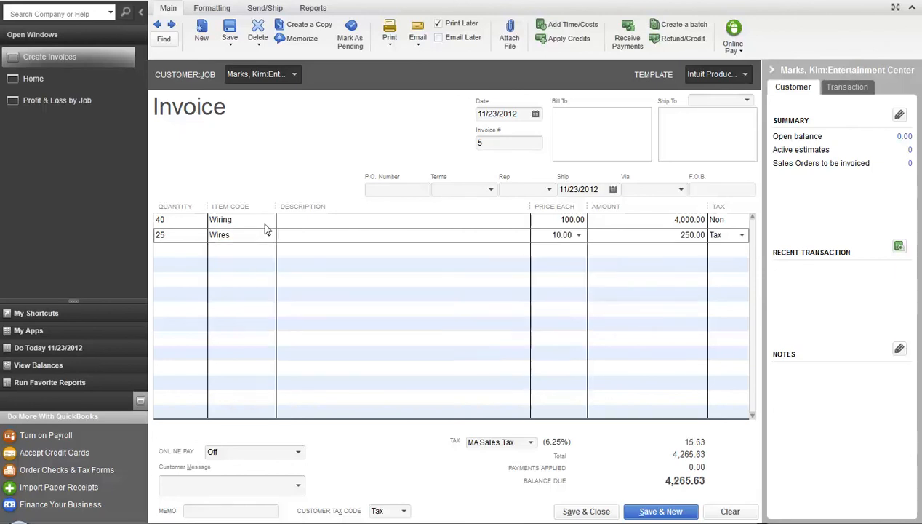
pyautogui.press('Tab')
pyautogui.press('Tab')
pyautogui.press('Tab')
pyautogui.press('Tab')
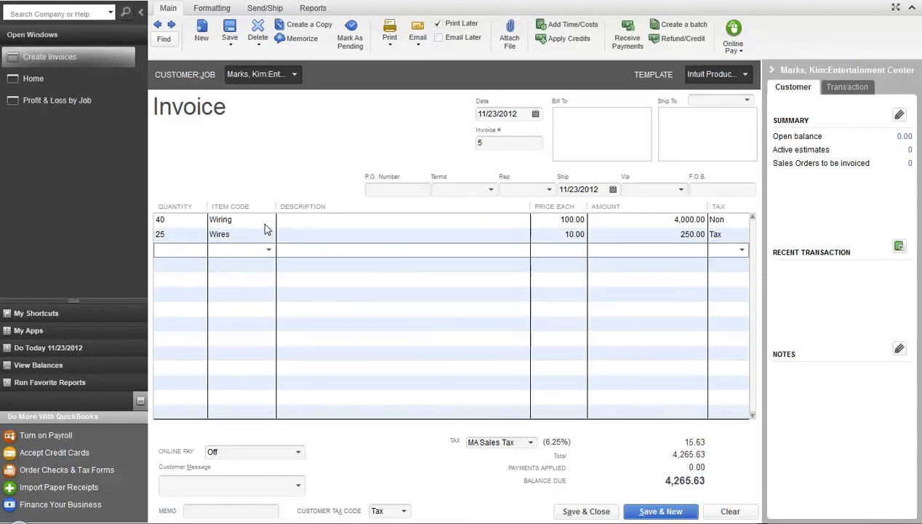
pyautogui.write('Fuel Charge')
pyautogui.press('Tab')
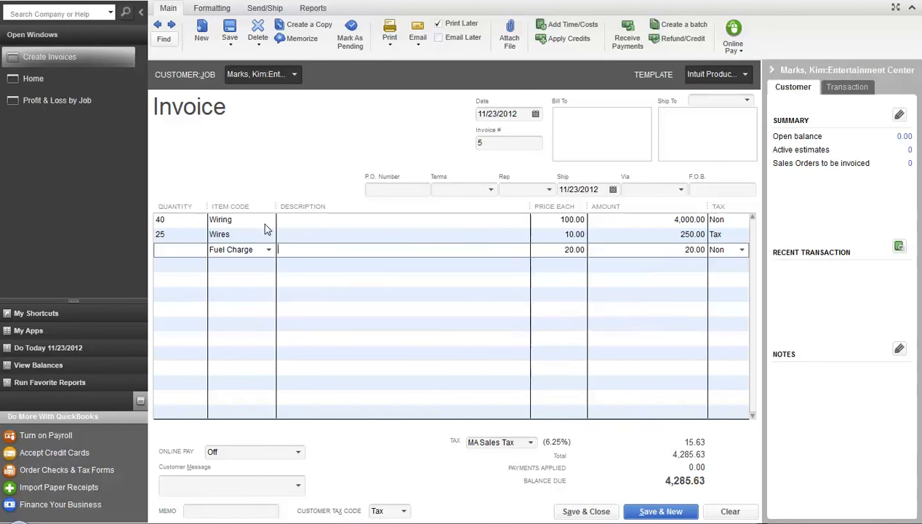
pyautogui.press('Tab')
pyautogui.click(575, 511)
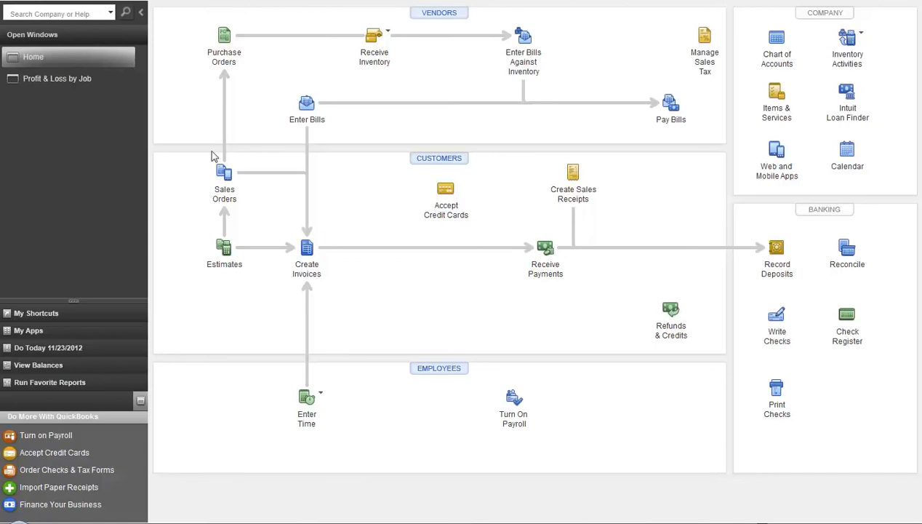
# - Open the Item List, browse Direct Labor, Wires, Wiring and Misc Parts, and widen the Type and Account columns
pyautogui.click(88, 0)
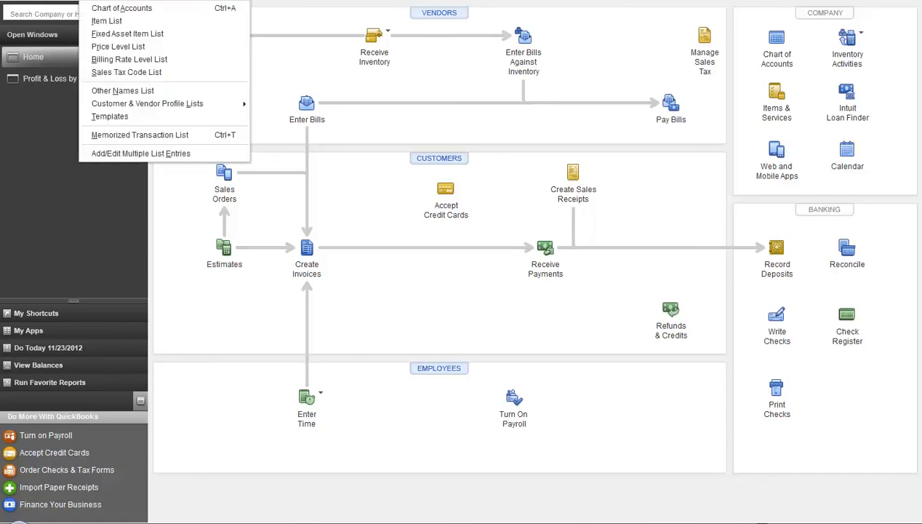
pyautogui.click(87, 23)
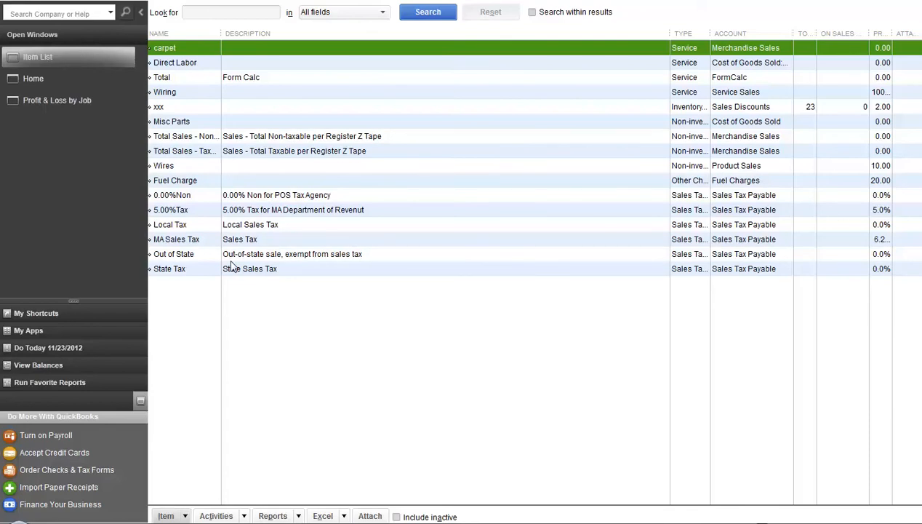
pyautogui.click(209, 65)
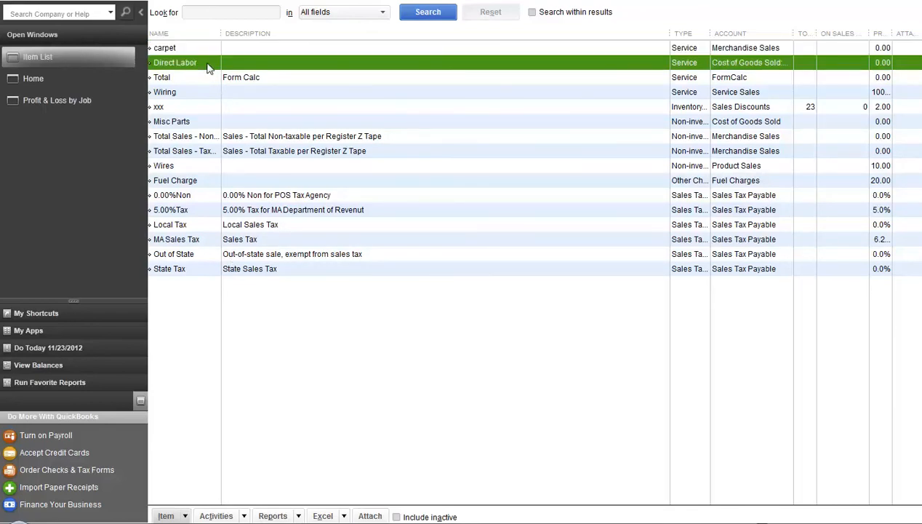
pyautogui.click(174, 170)
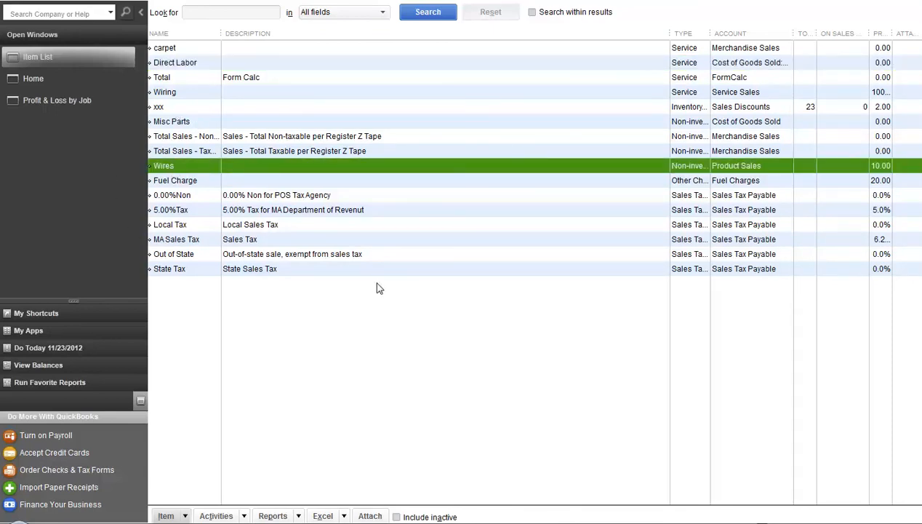
pyautogui.click(205, 95)
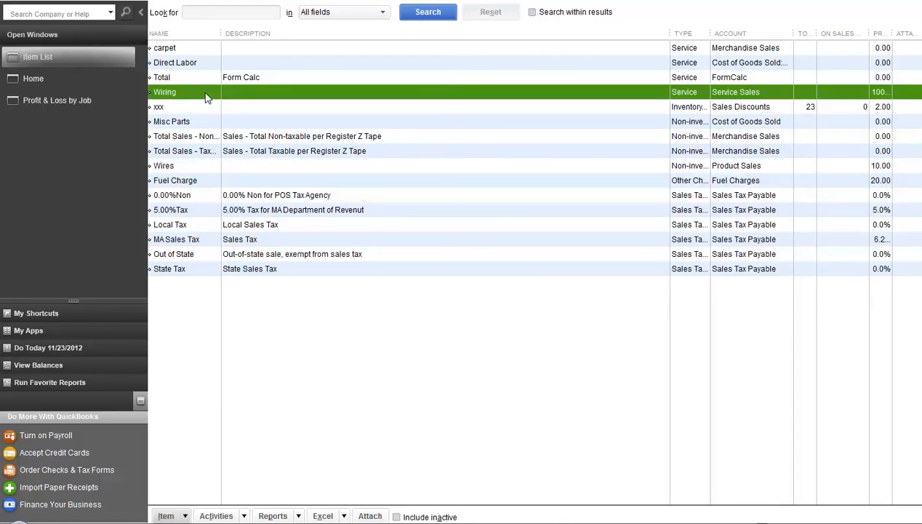
pyautogui.click(209, 124)
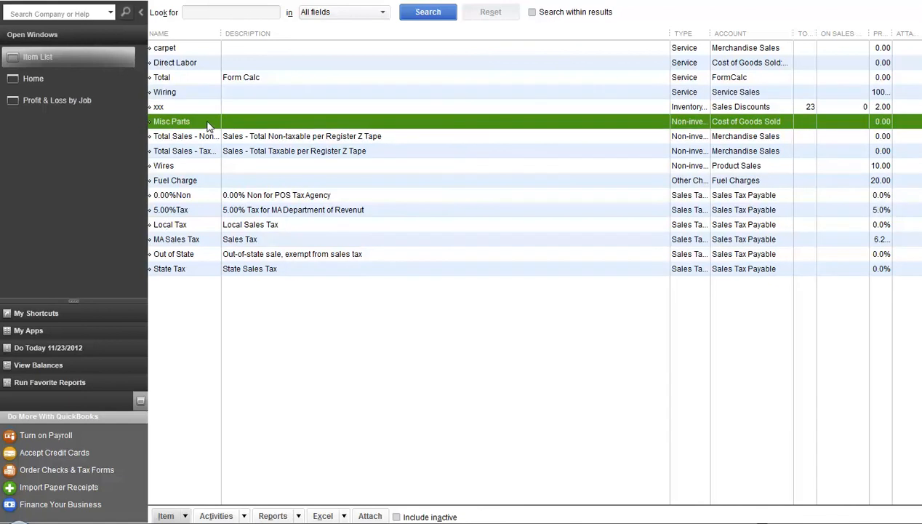
pyautogui.moveTo(668, 34); pyautogui.dragTo(504, 61)
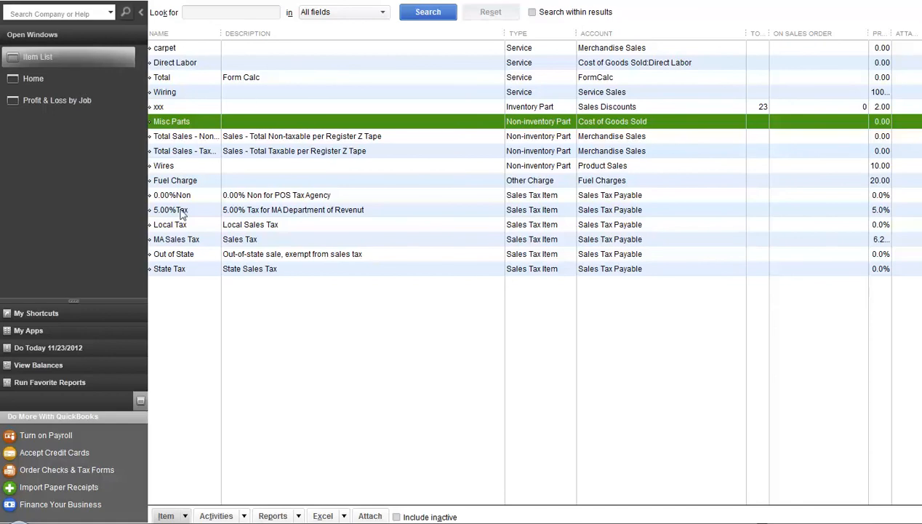
pyautogui.click(186, 95)
pyautogui.doubleClick(185, 95)
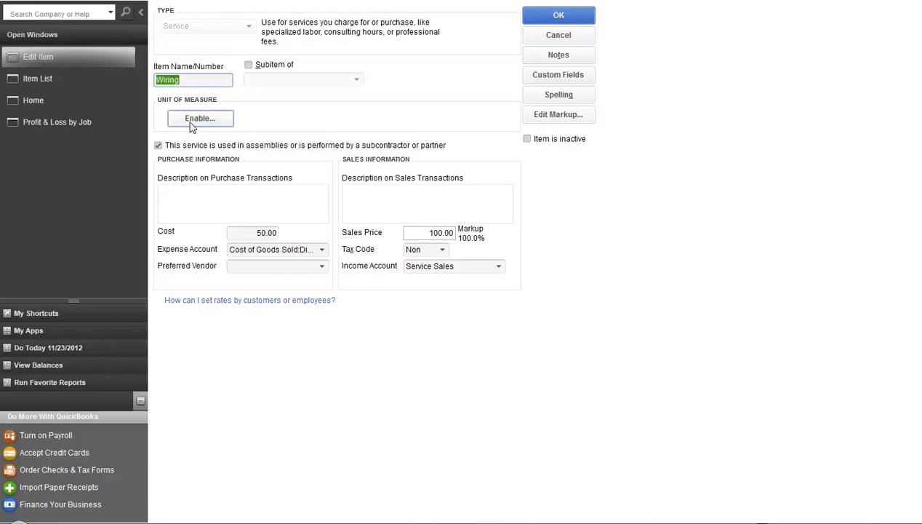
pyautogui.click(544, 20)
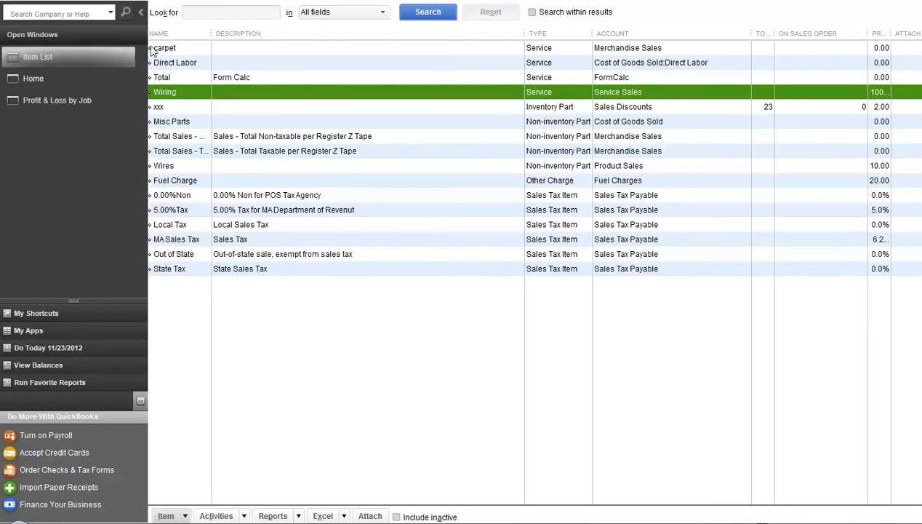
pyautogui.doubleClick(191, 167)
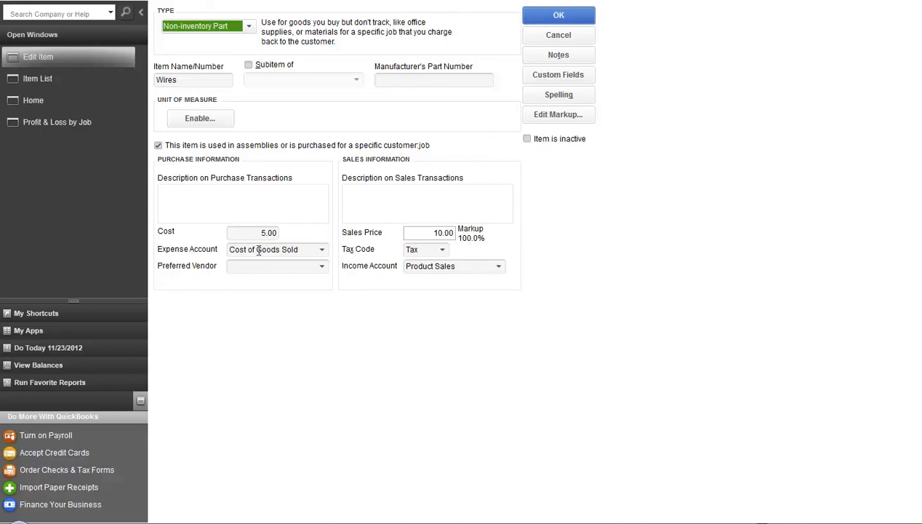
pyautogui.click(564, 16)
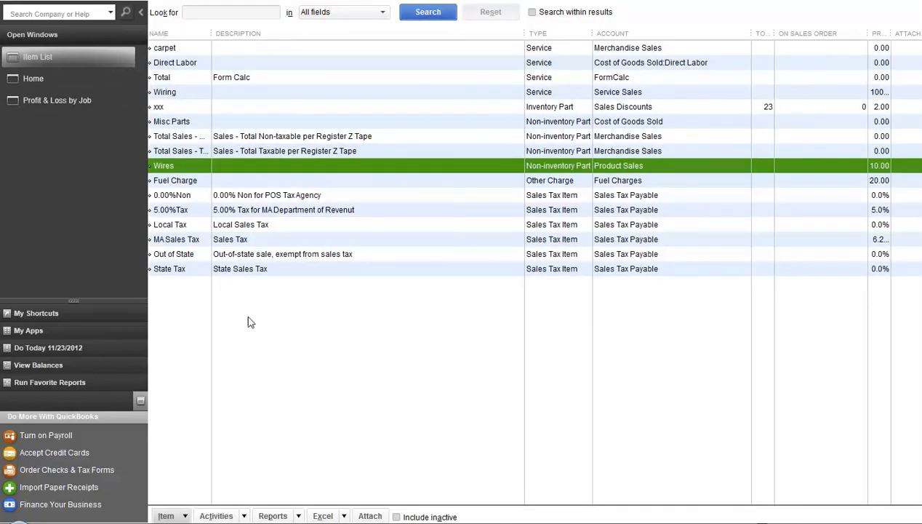
pyautogui.click(35, 80)
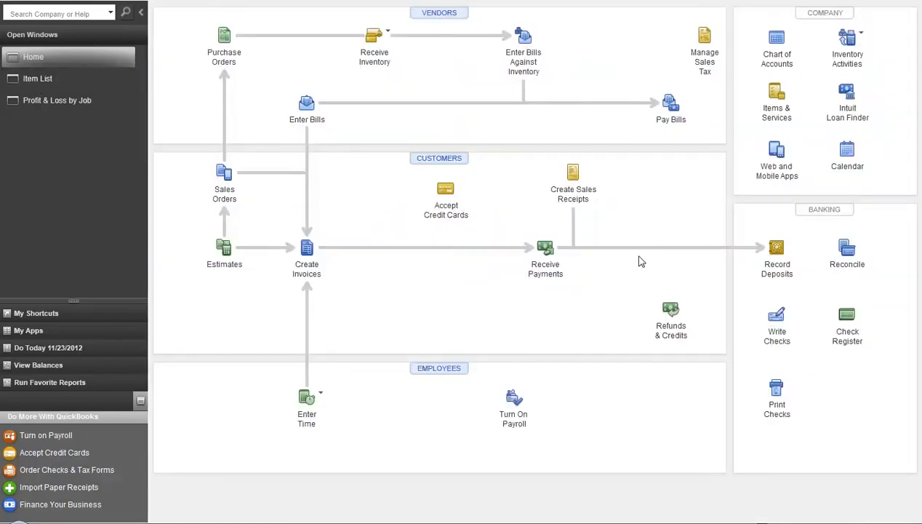
# - Start a new check payable to the vendor Citizens
pyautogui.click(777, 315)
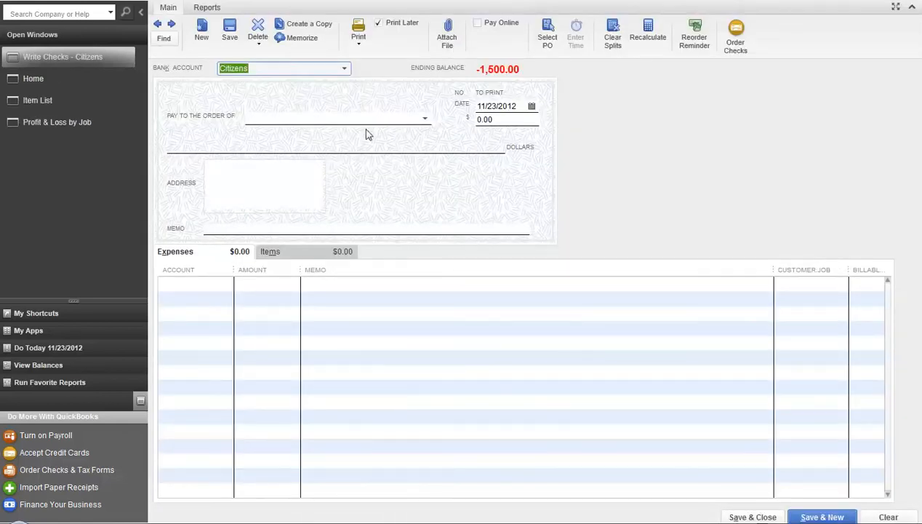
pyautogui.click(336, 114)
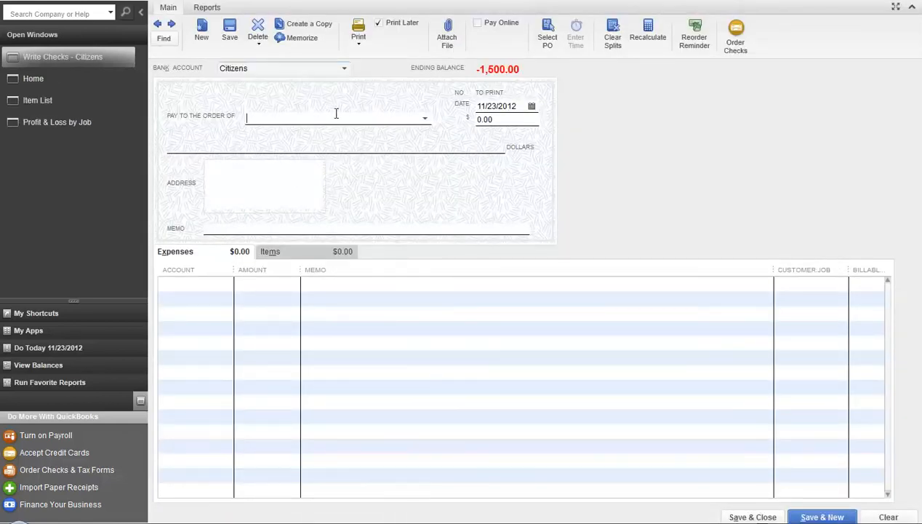
pyautogui.click(426, 120)
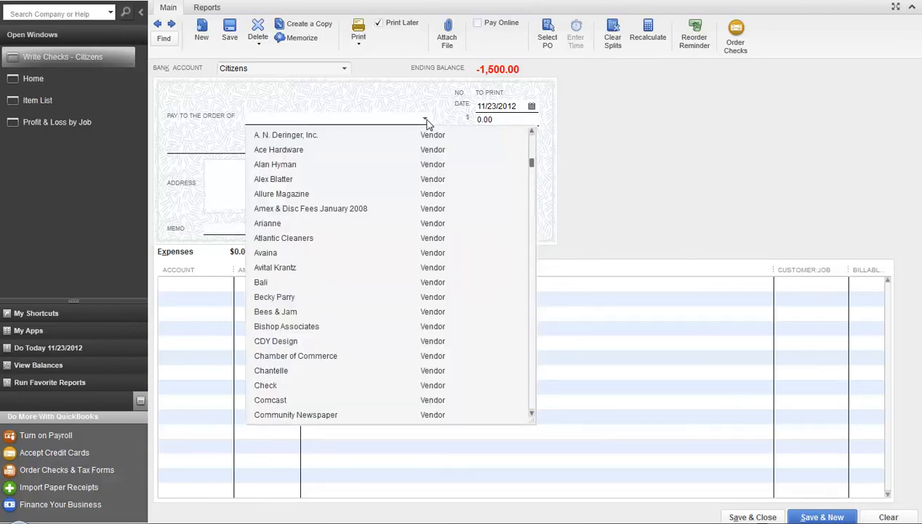
pyautogui.click(318, 165)
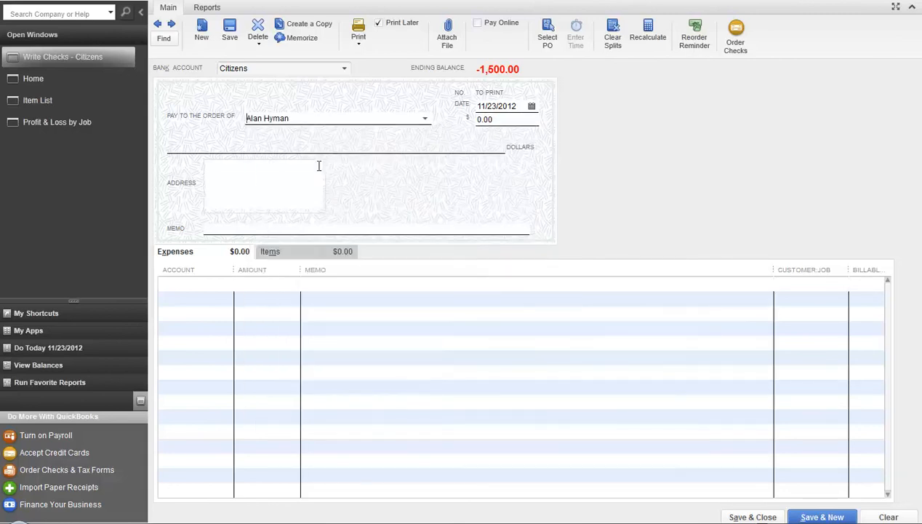
# - Enter 20 Wiring at 50.00 on the check's Items tab
pyautogui.click(347, 256)
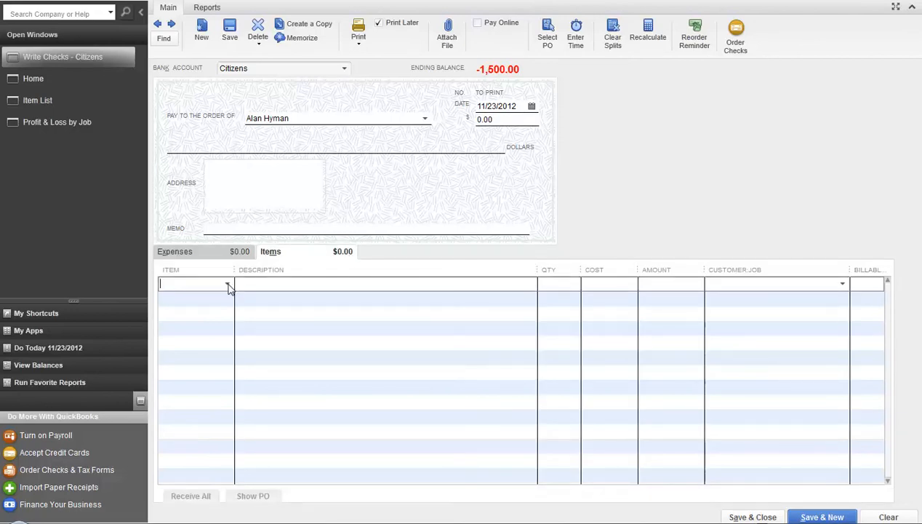
pyautogui.write('Wi')
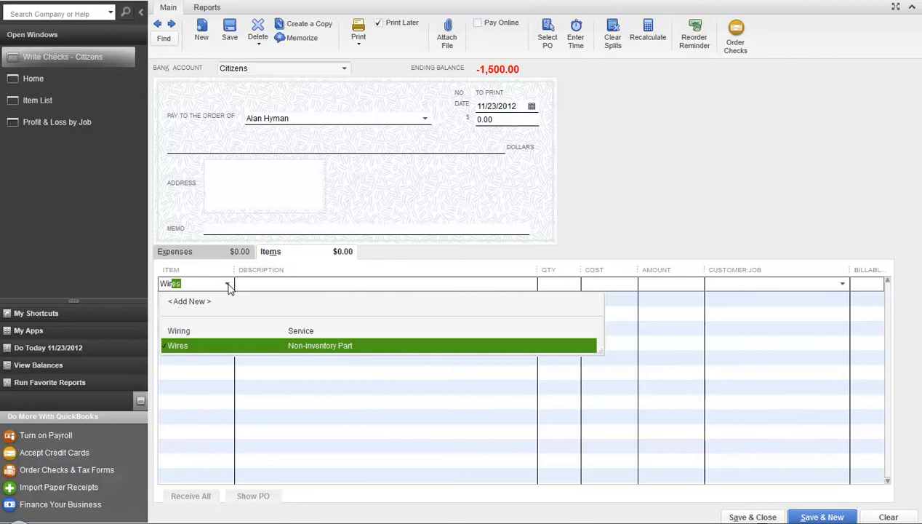
pyautogui.write('ring')
pyautogui.press('Tab')
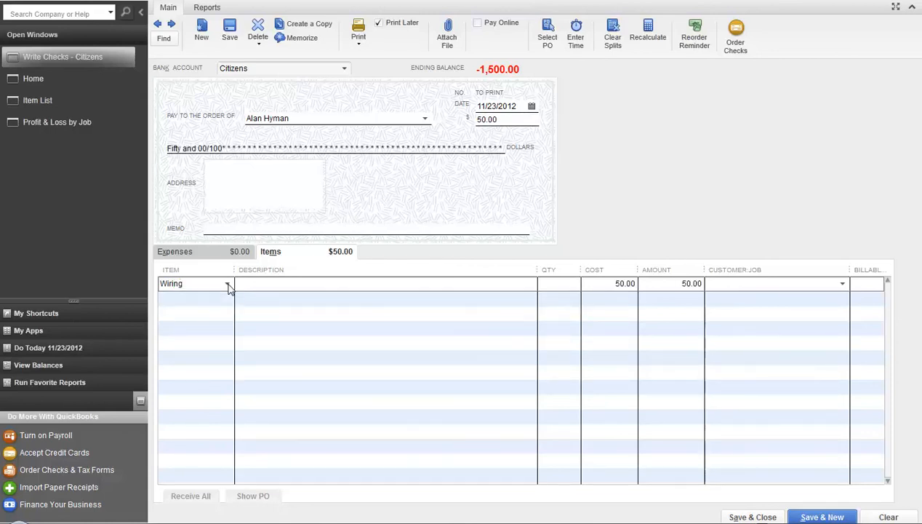
pyautogui.write('20')
pyautogui.press('Tab')
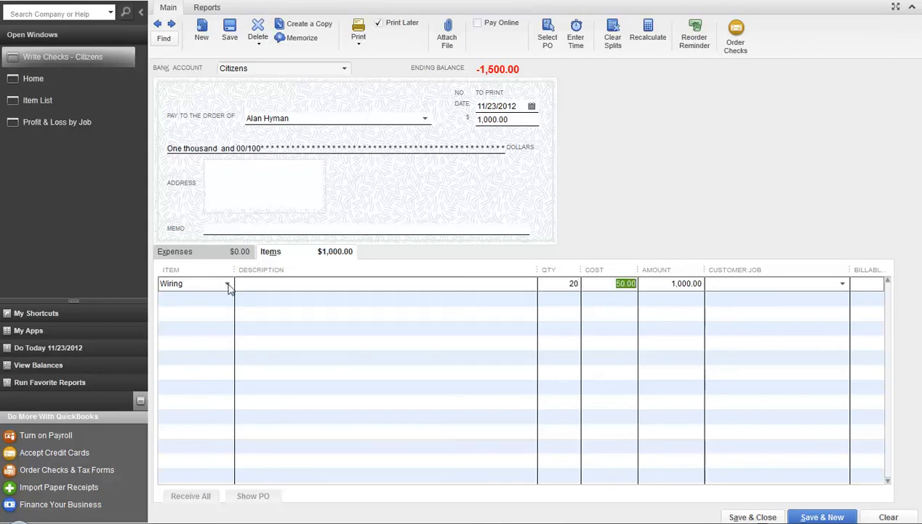
pyautogui.press('Tab')
pyautogui.press('Tab')
# - Charge the line to Entertainment Center as non-billable and save the 1,000.00 check
pyautogui.click(843, 285)
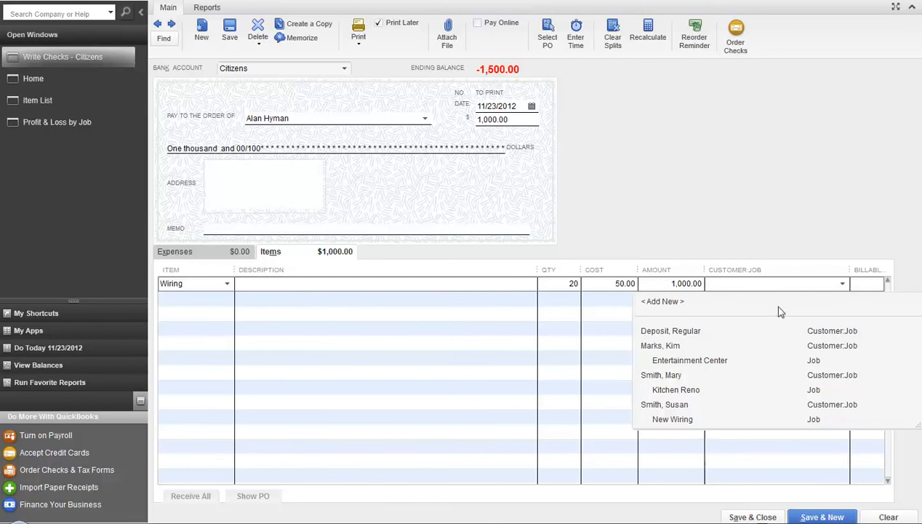
pyautogui.click(700, 361)
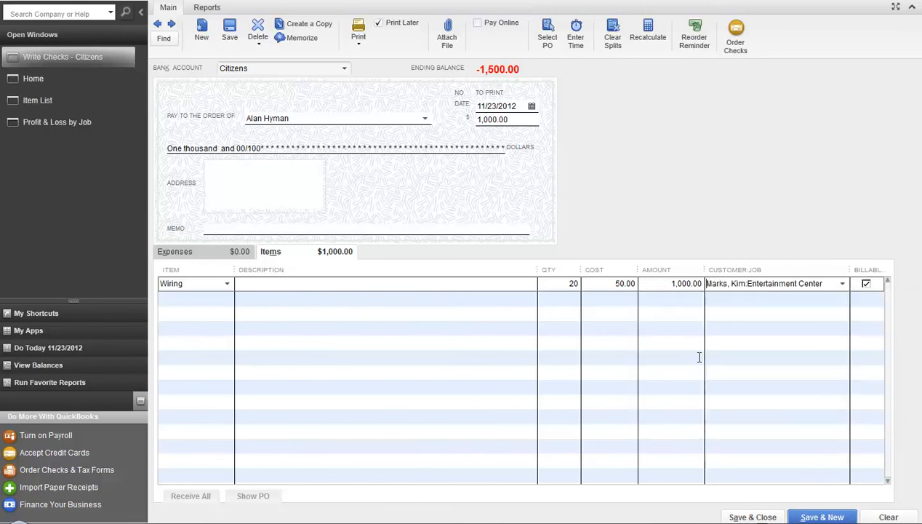
pyautogui.click(867, 284)
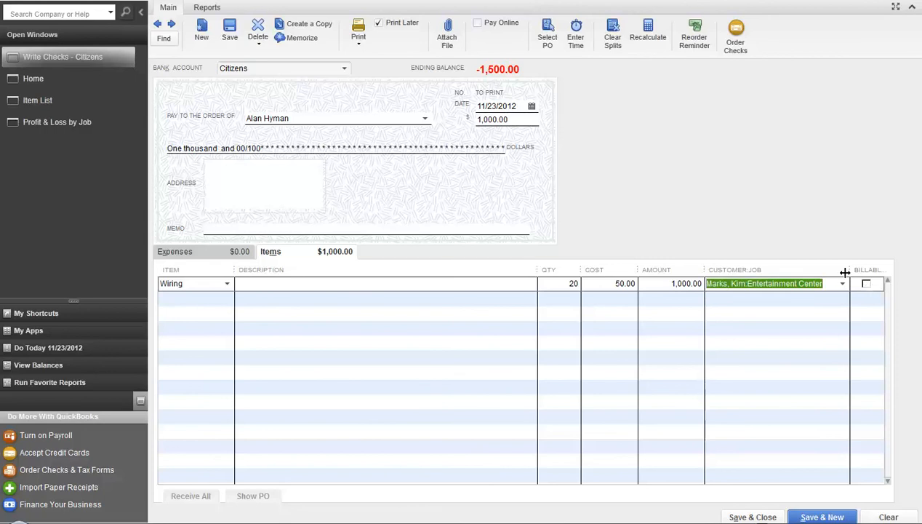
pyautogui.click(762, 516)
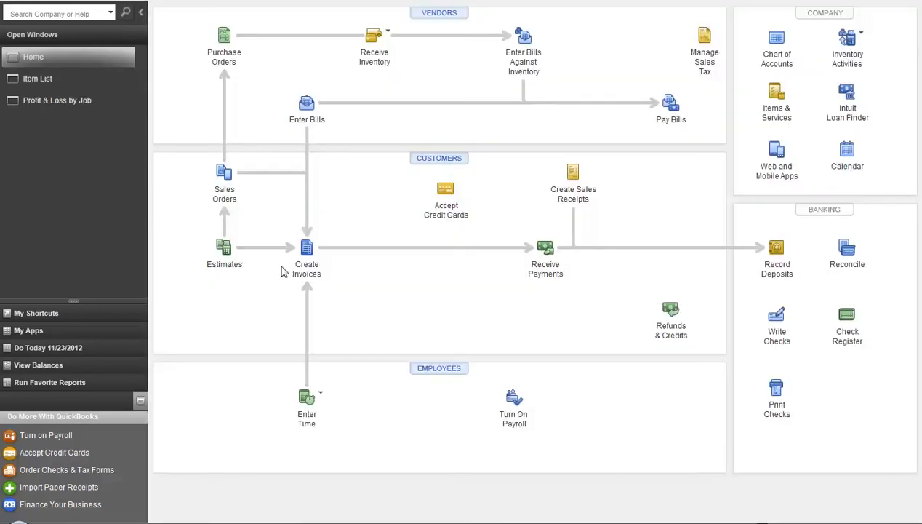
pyautogui.click(62, 100)
pyautogui.click(609, 11)
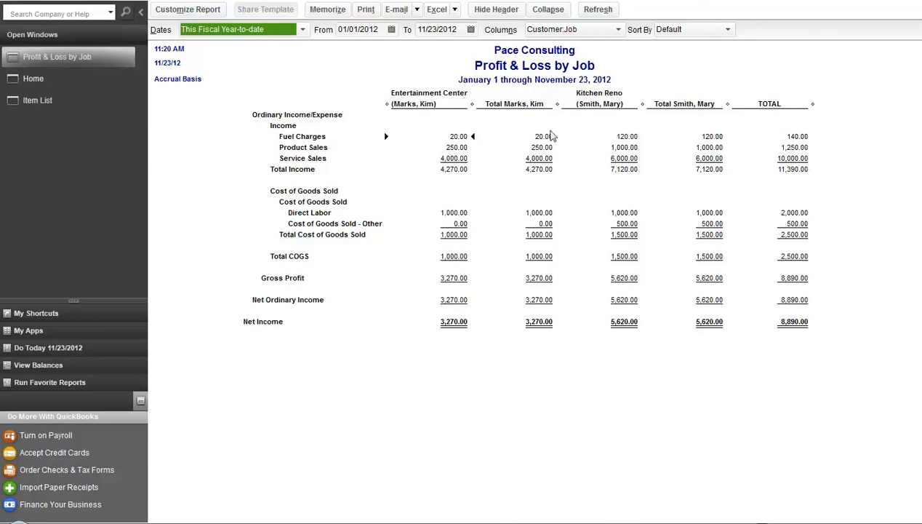
pyautogui.click(37, 81)
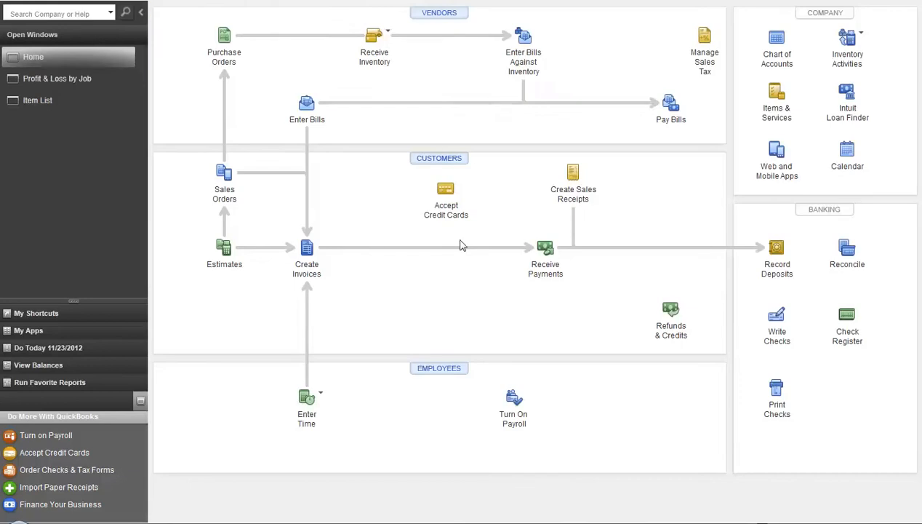
# - Reopen the previously saved check and switch its detail lines to the Expenses tab
pyautogui.click(777, 333)
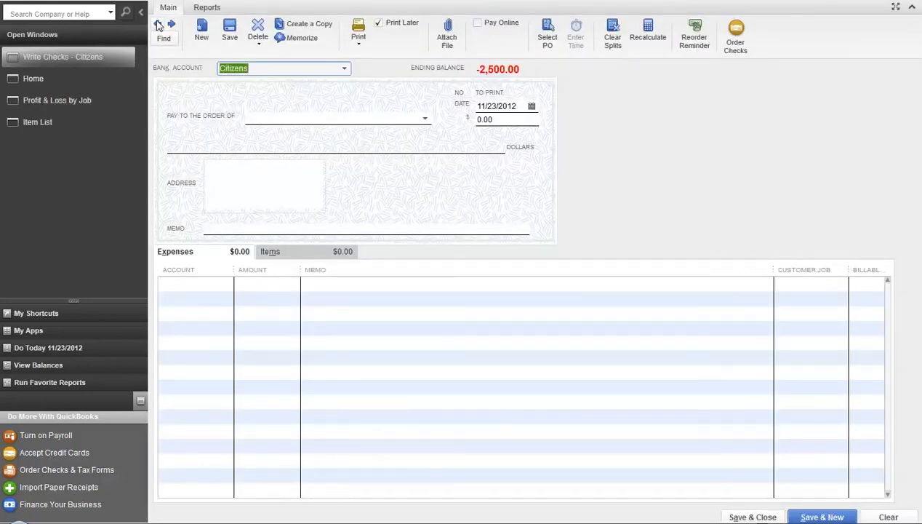
pyautogui.click(157, 25)
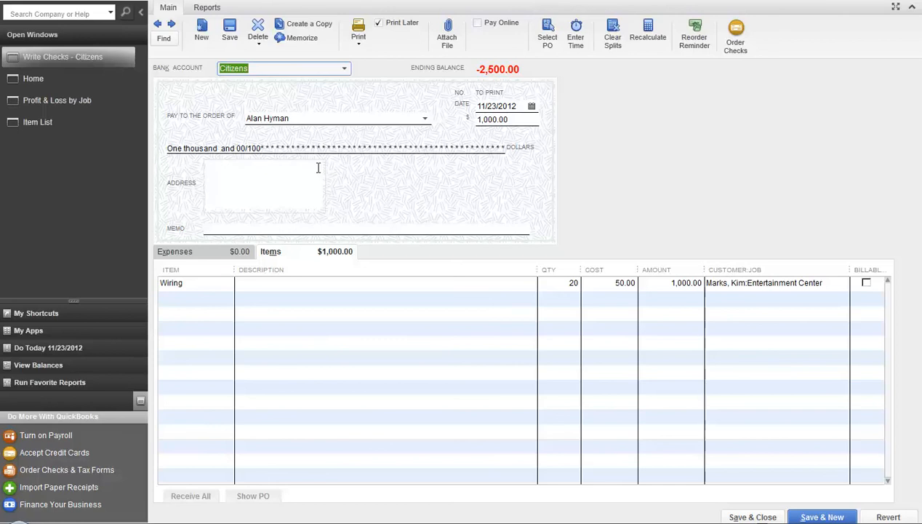
pyautogui.click(176, 251)
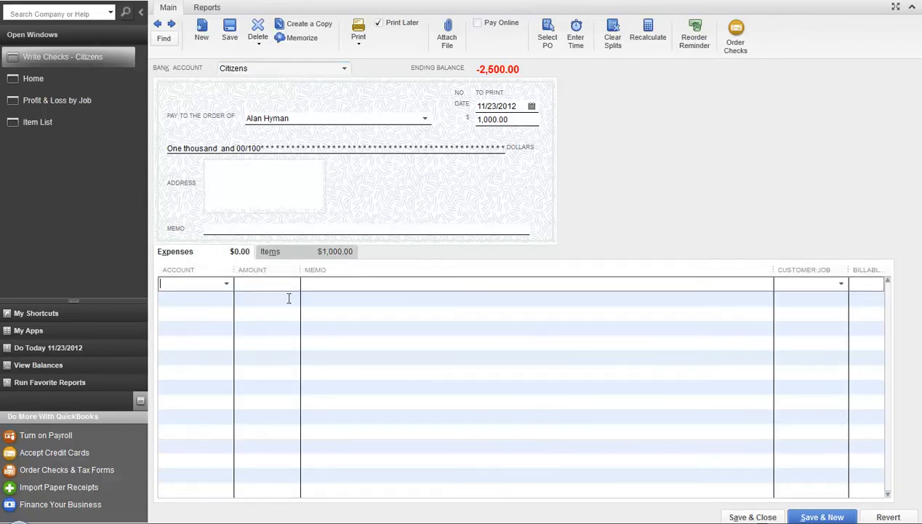
# - Add a non-billable Automobile Expense line charged to the Entertainment Center job
pyautogui.click(227, 285)
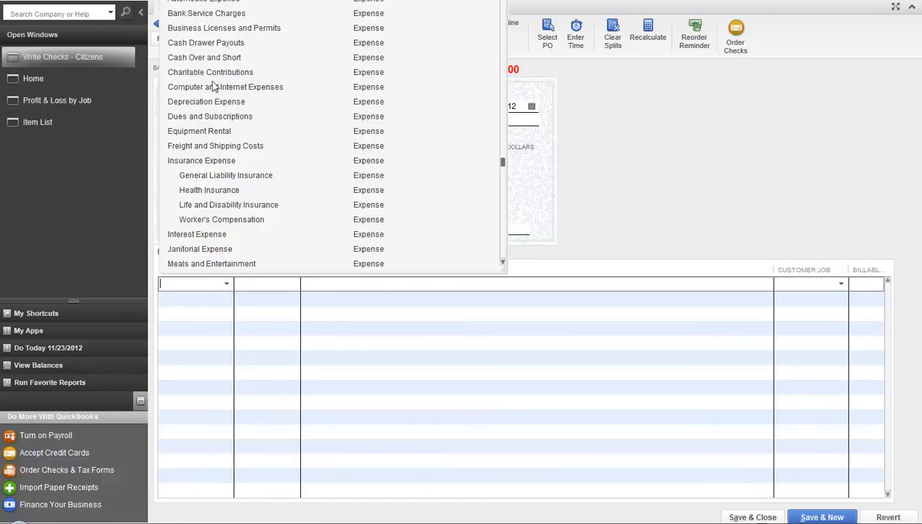
pyautogui.click(74, 61)
pyautogui.click(227, 2)
pyautogui.click(258, 285)
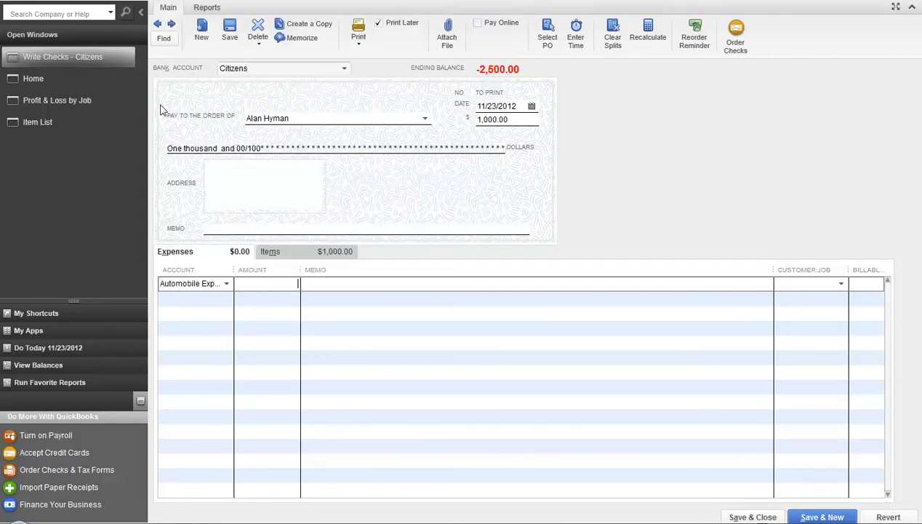
pyautogui.write('100')
pyautogui.press('Tab')
pyautogui.press('Tab')
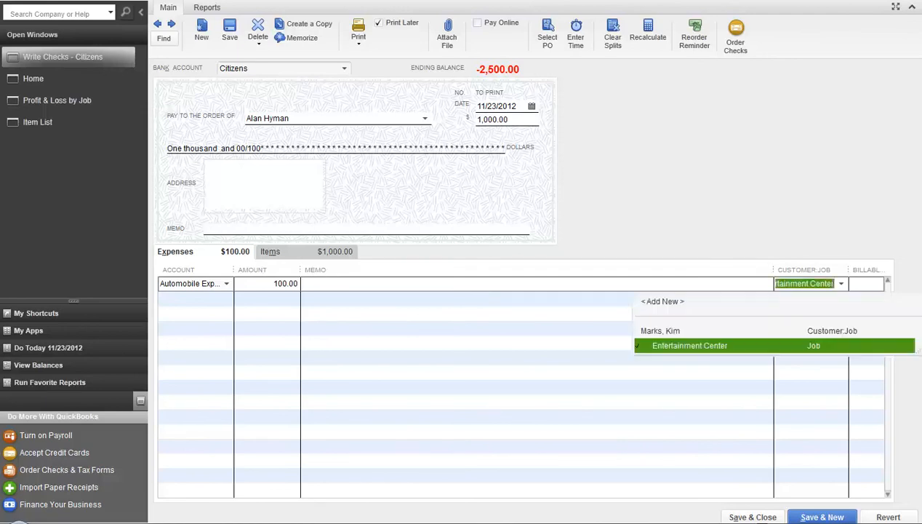
pyautogui.press('Tab')
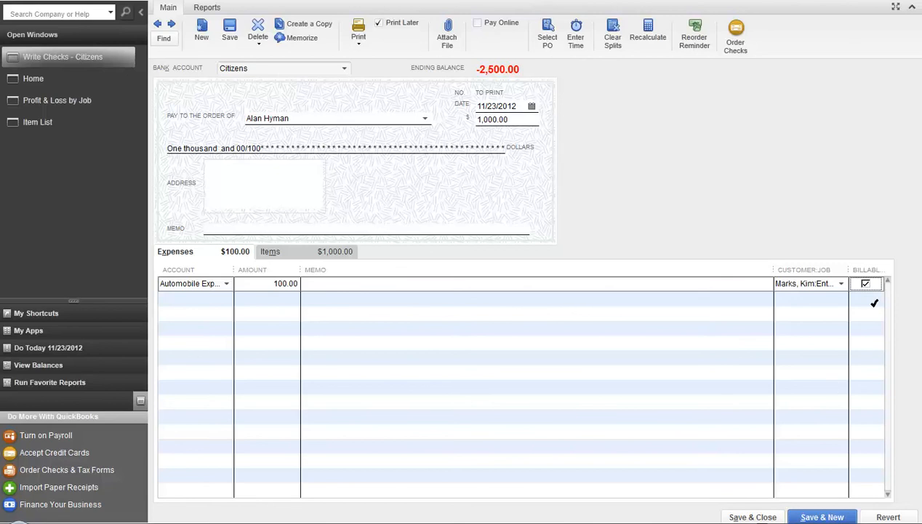
pyautogui.click(866, 283)
# - Raise the check total to 1,050.00 to balance it, then save and record the changes
pyautogui.click(753, 515)
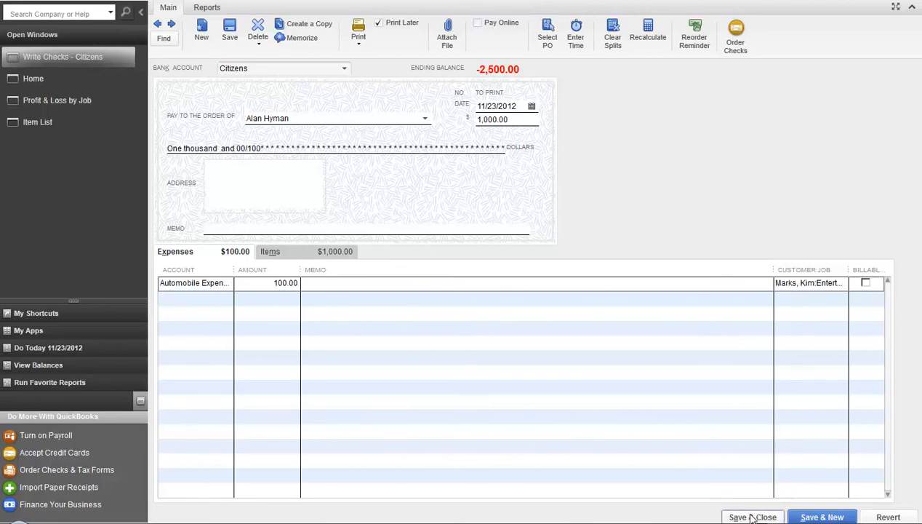
pyautogui.click(404, 149)
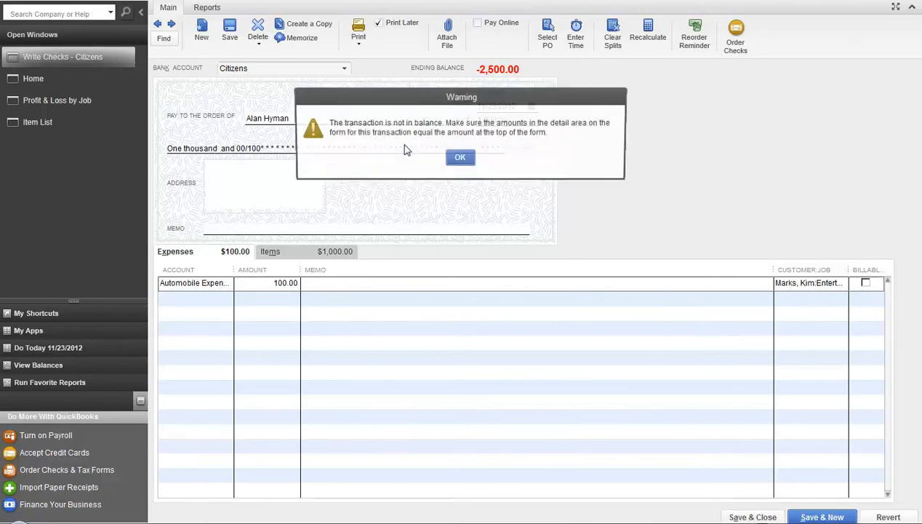
pyautogui.click(460, 160)
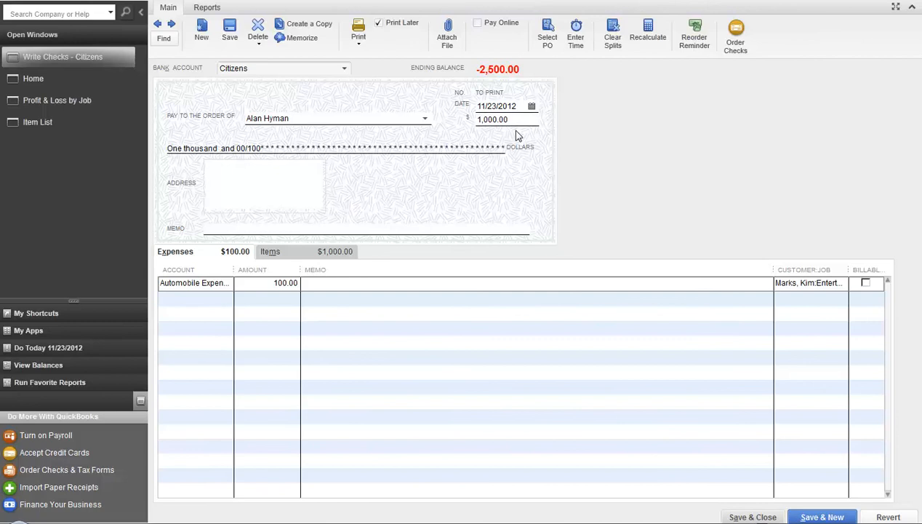
pyautogui.moveTo(523, 119); pyautogui.dragTo(423, 128)
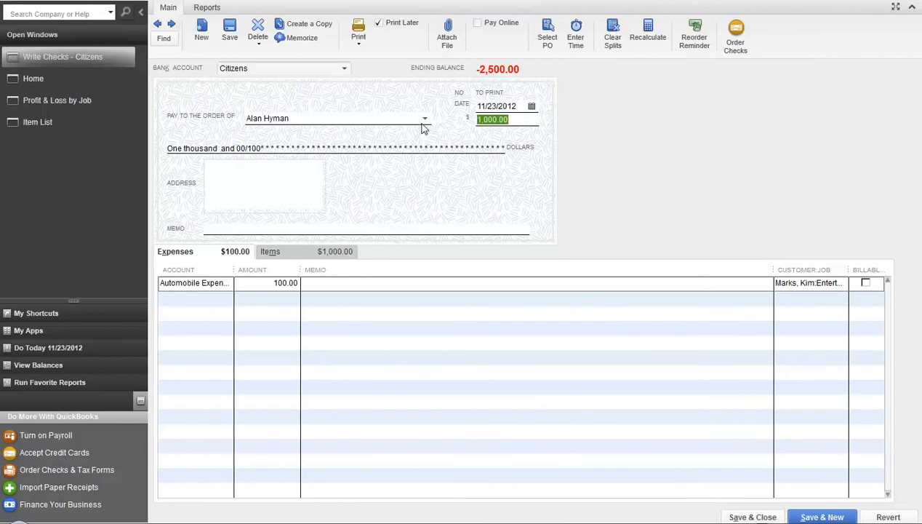
pyautogui.write('1050')
pyautogui.press('Tab')
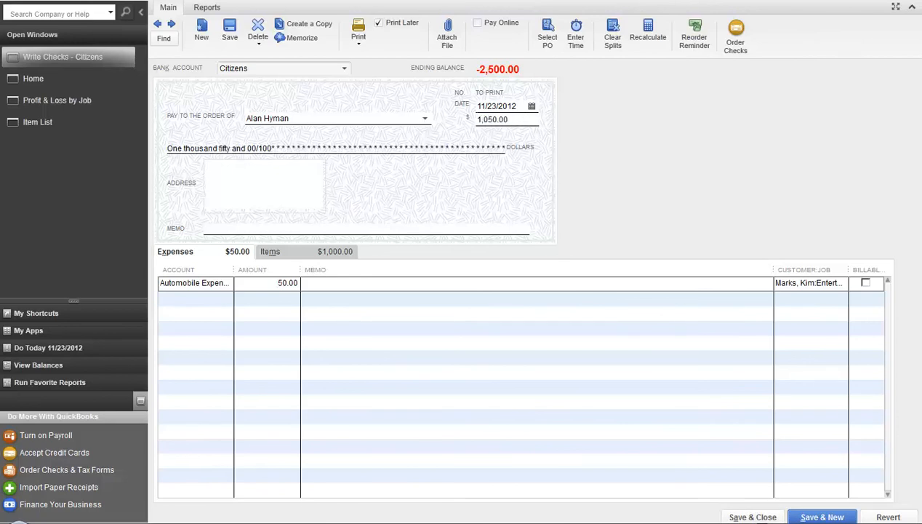
pyautogui.click(761, 517)
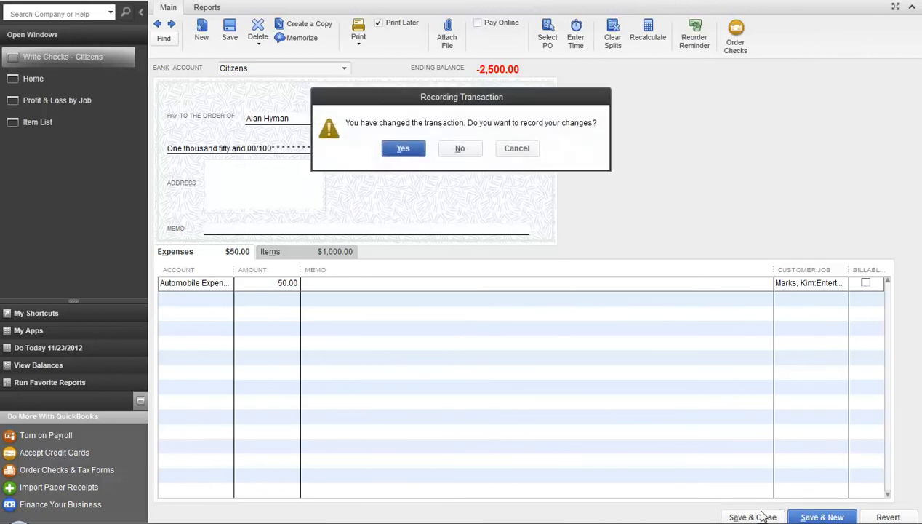
pyautogui.click(407, 147)
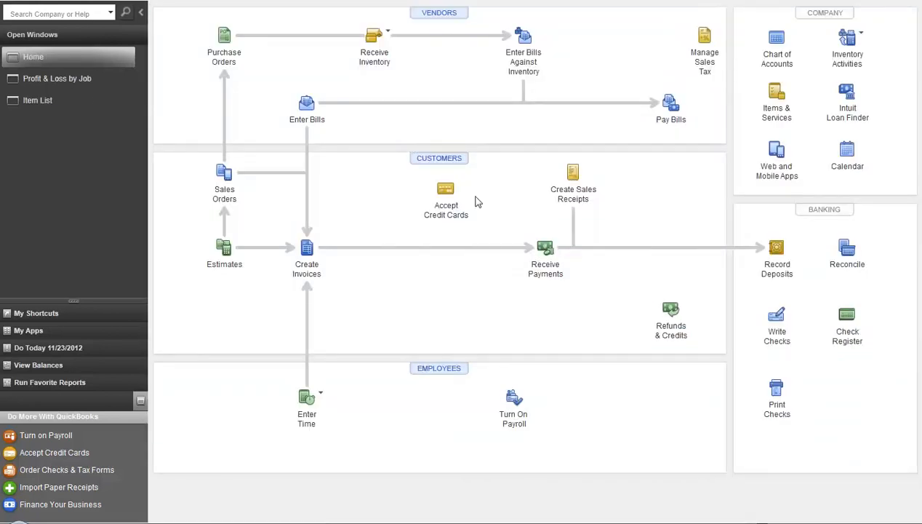
# - Review Automobile Expense 50.00 under Entertainment Center in Profit & Loss by Job, then switch to the Pace Consulting website
pyautogui.click(78, 80)
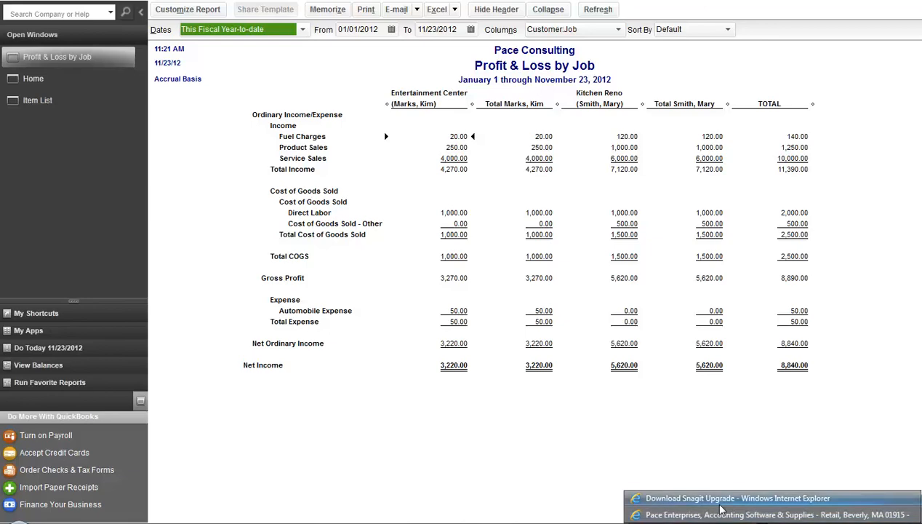
pyautogui.click(718, 507)
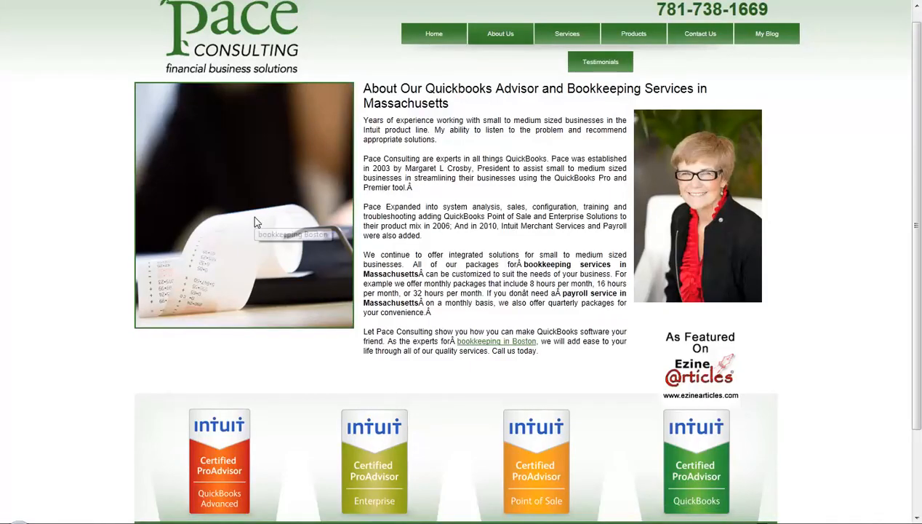